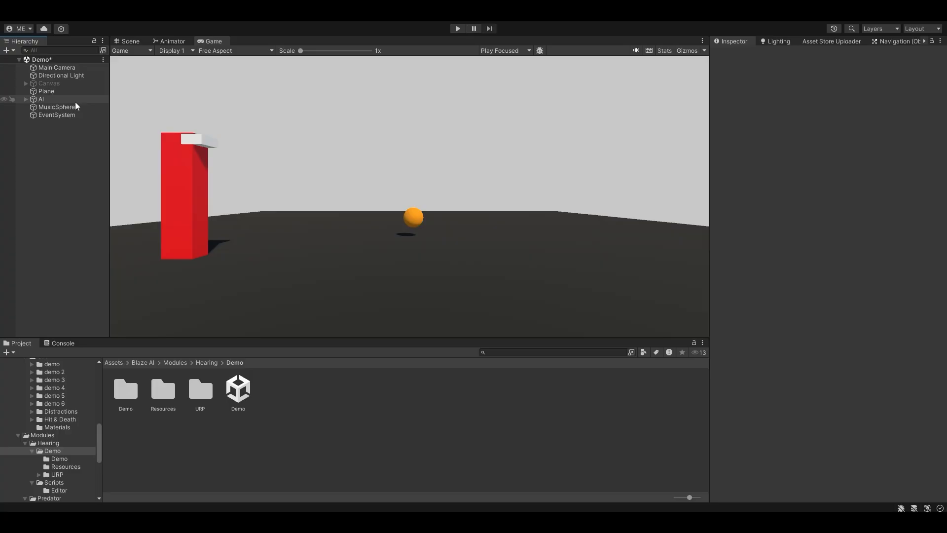
# Examine the Audio Source settings of the orange MusicSphere in the Scene view
pyautogui.click(75, 101)
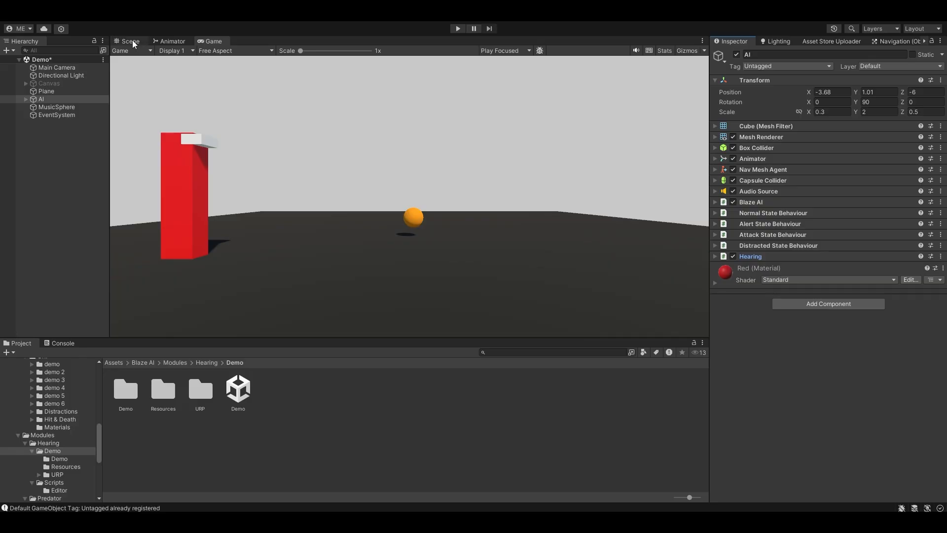
pyautogui.click(131, 40)
pyautogui.scroll(8, 436, 228)
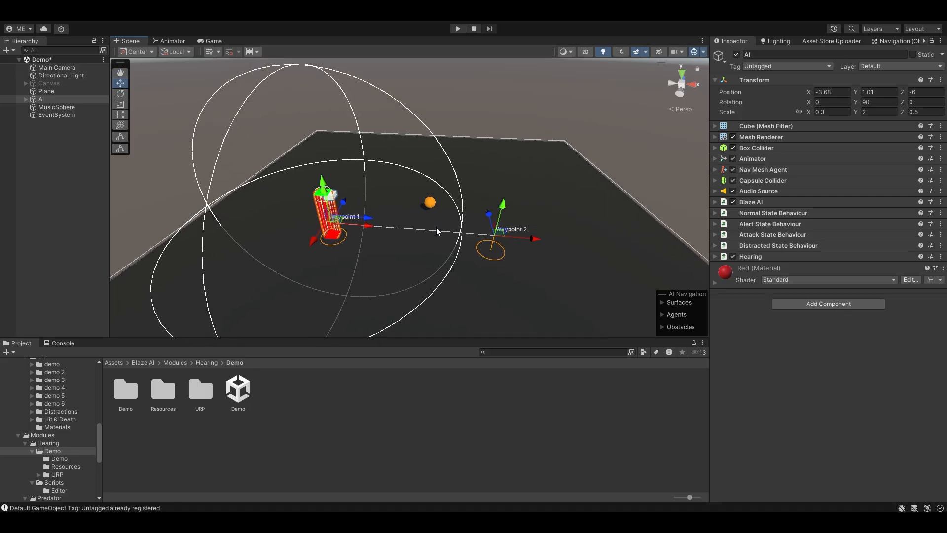
pyautogui.click(475, 225)
pyautogui.moveTo(433, 239); pyautogui.dragTo(401, 230, button='middle')
pyautogui.scroll(-4, 401, 230)
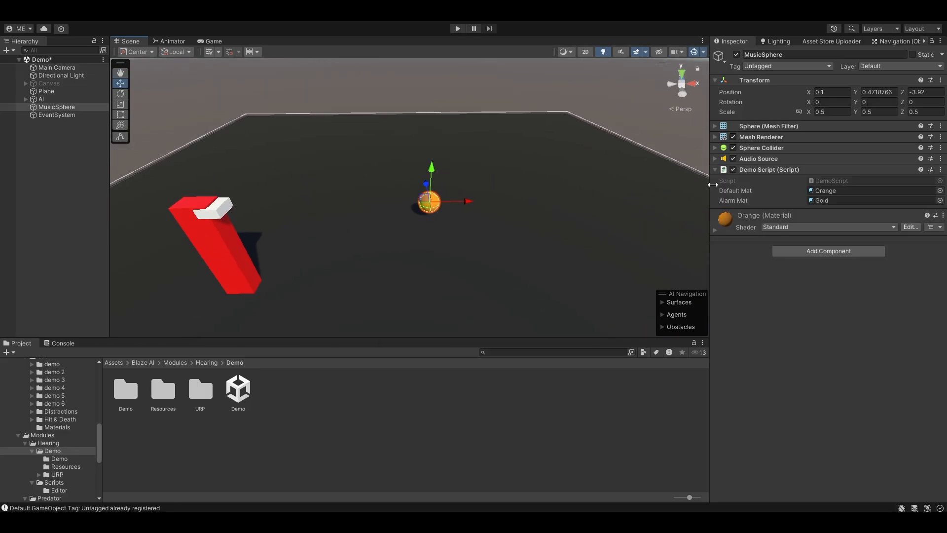
pyautogui.click(789, 157)
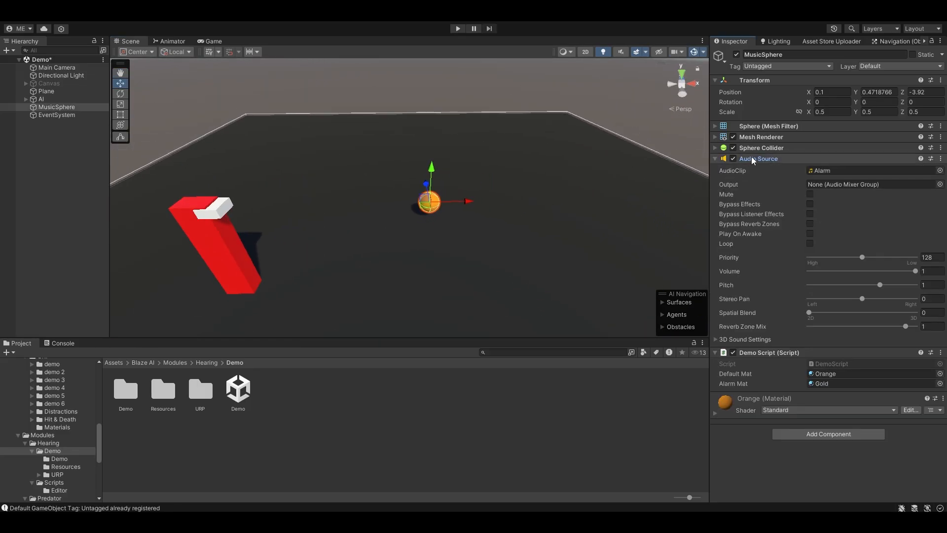
pyautogui.click(768, 158)
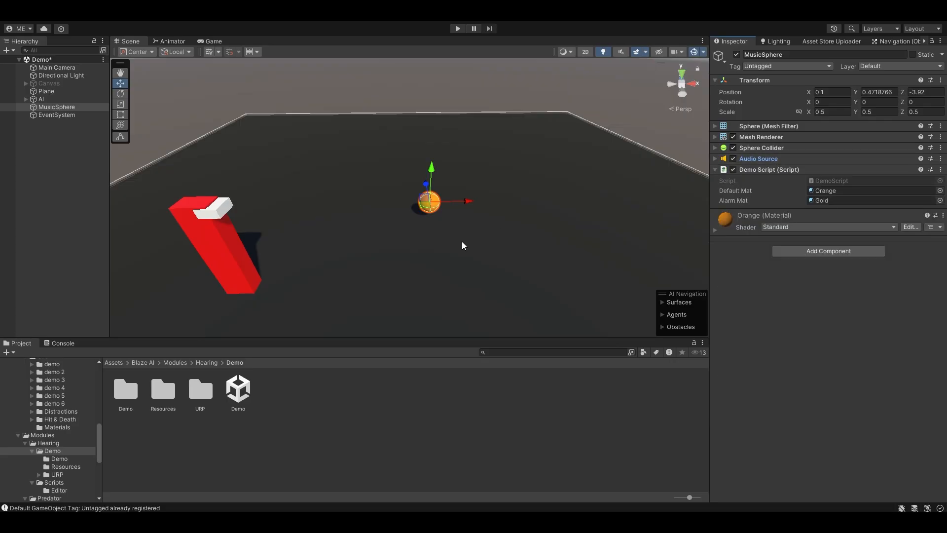
# Turn off Is Trigger on the MusicSphere's Sphere Collider and review its Audio Source settings
pyautogui.click(757, 148)
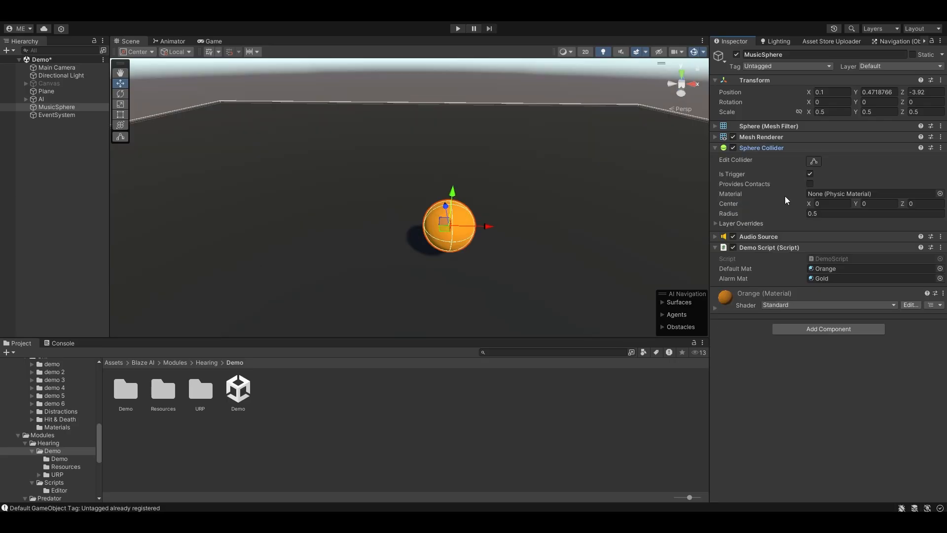
pyautogui.click(810, 175)
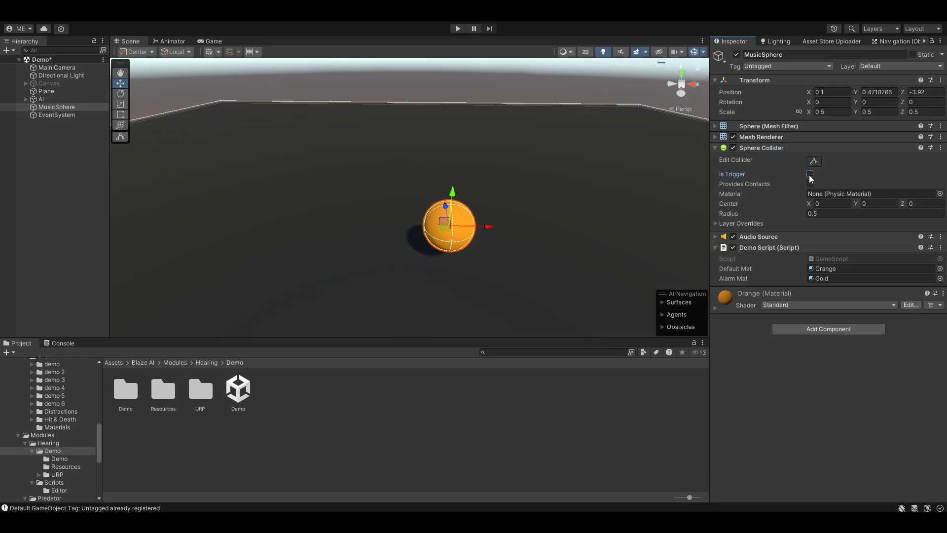
pyautogui.click(780, 149)
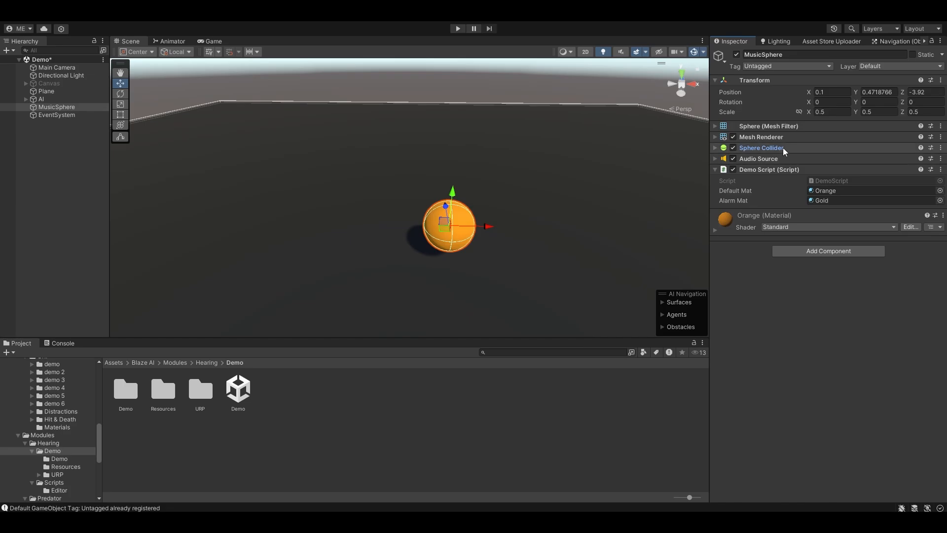
pyautogui.click(783, 160)
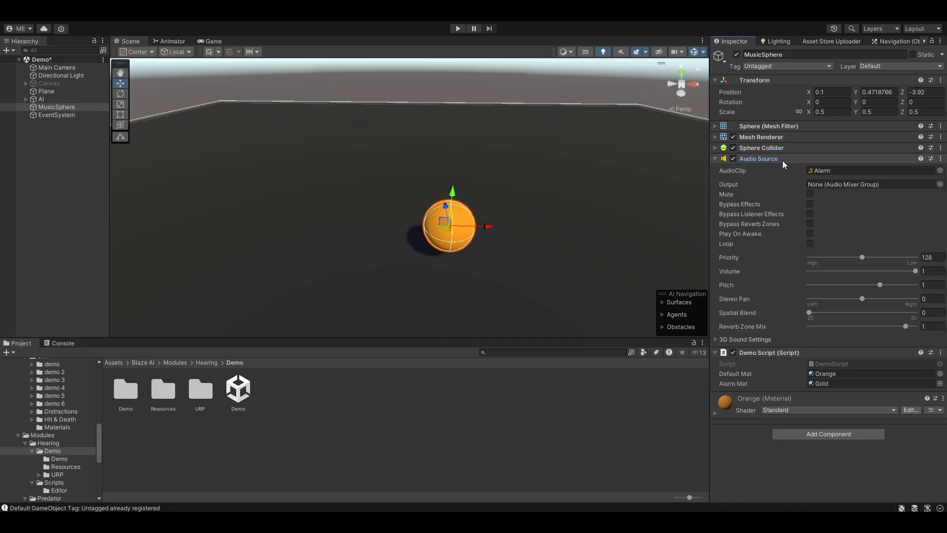
pyautogui.click(781, 161)
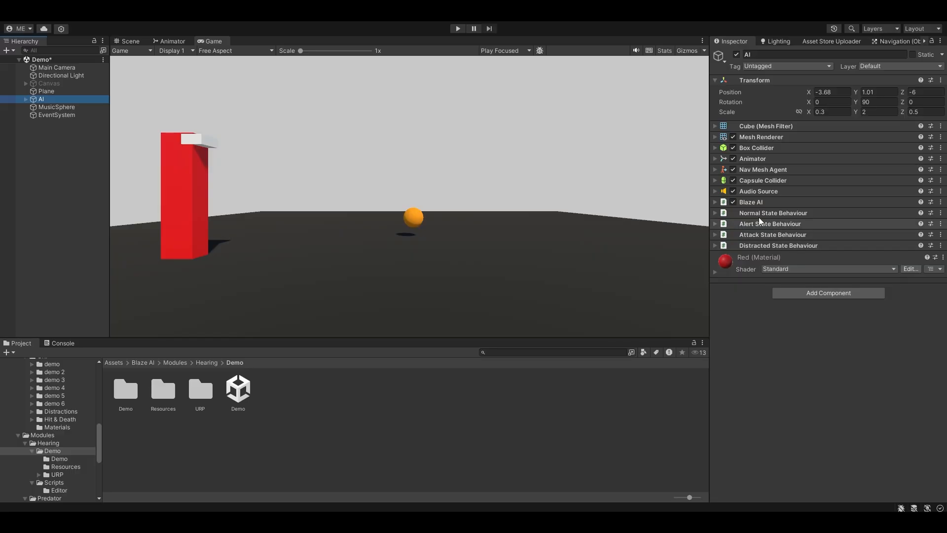
# Review the AI object's Distract settings in Blaze AI and the properties of its Distracted State Behaviour
pyautogui.click(785, 201)
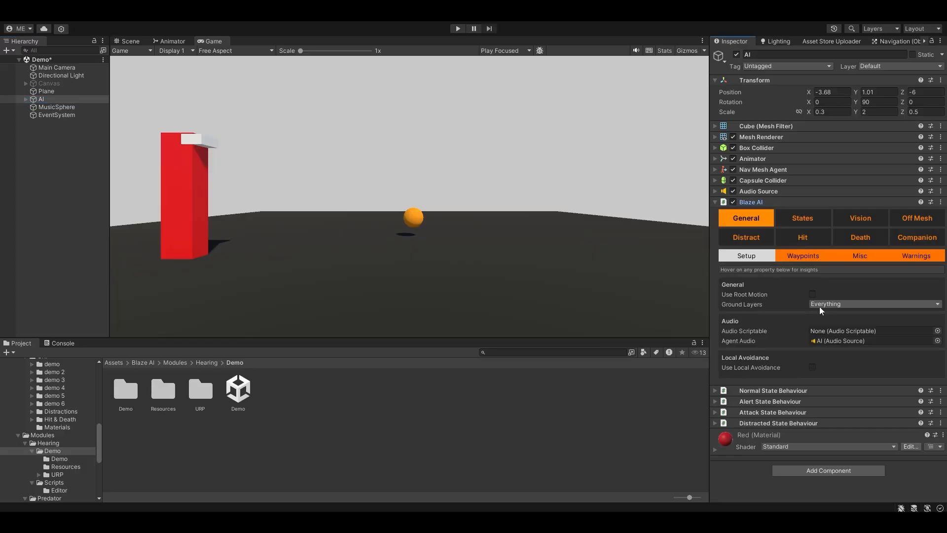
pyautogui.click(750, 239)
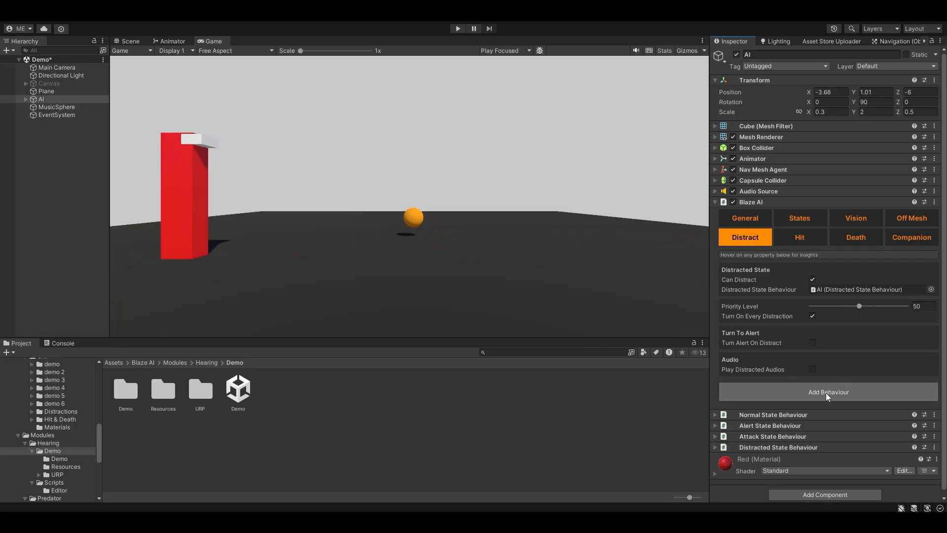
pyautogui.click(804, 204)
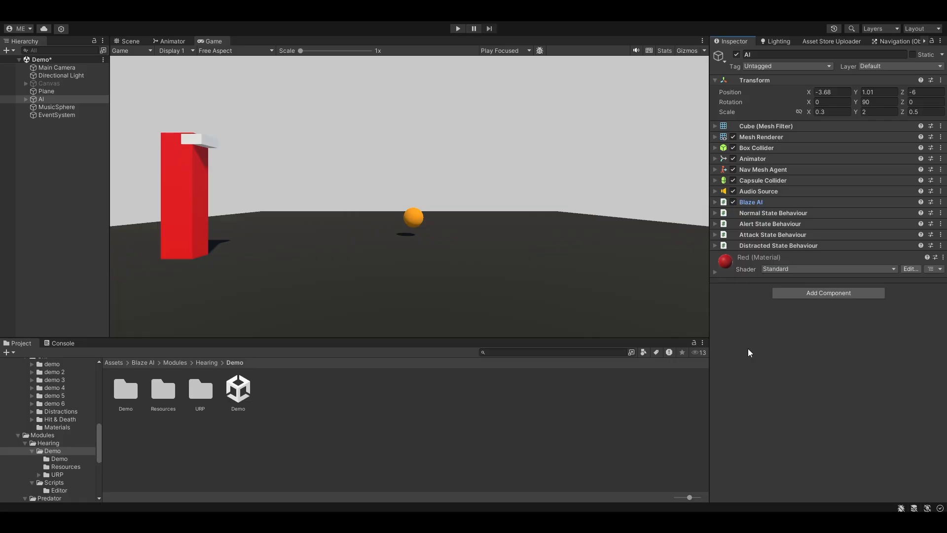
pyautogui.click(826, 246)
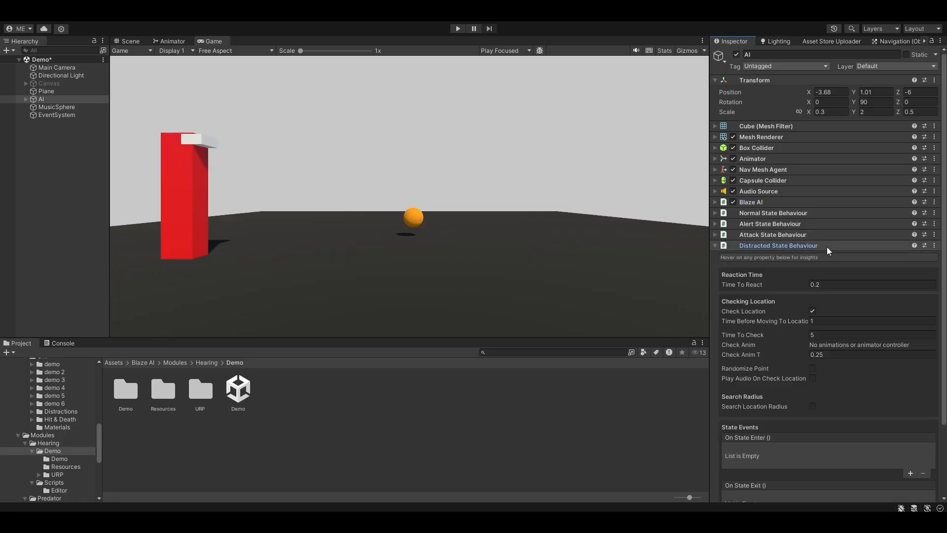
pyautogui.scroll(-2, 789, 306)
pyautogui.scroll(2, 814, 281)
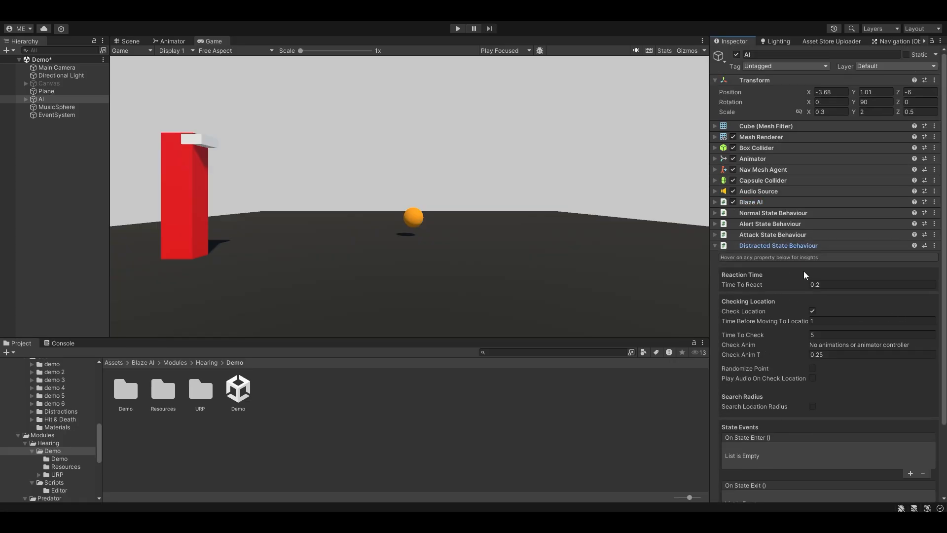
pyautogui.click(814, 245)
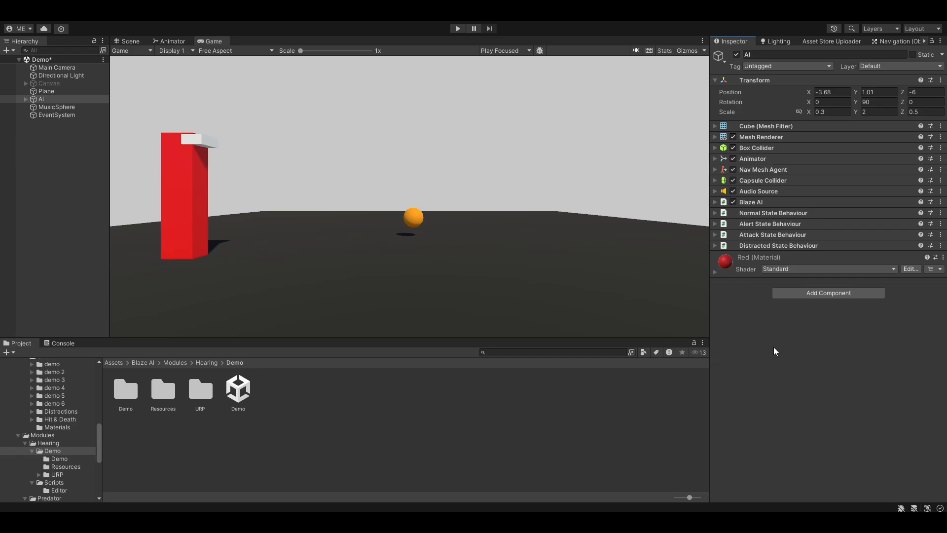
# Add the Hearing component to the AI object
pyautogui.click(810, 294)
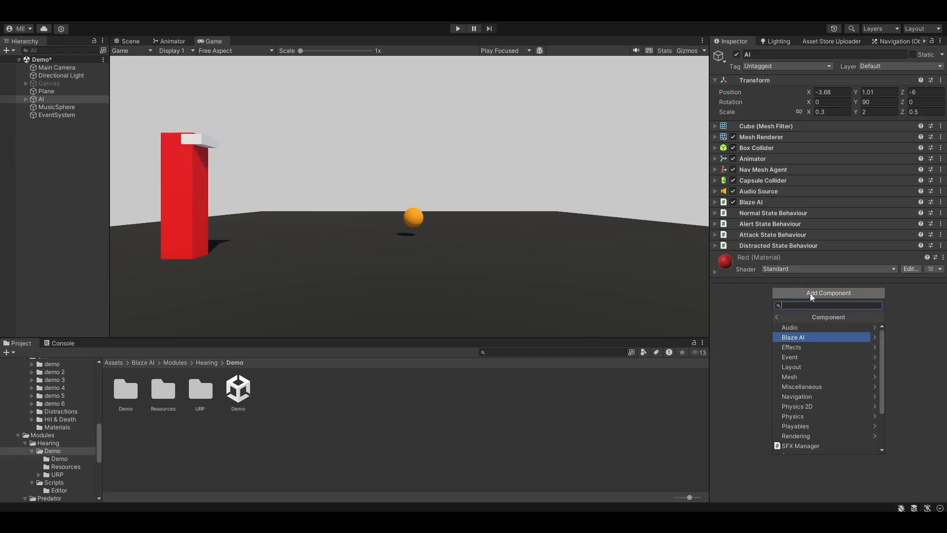
pyautogui.write('hearing')
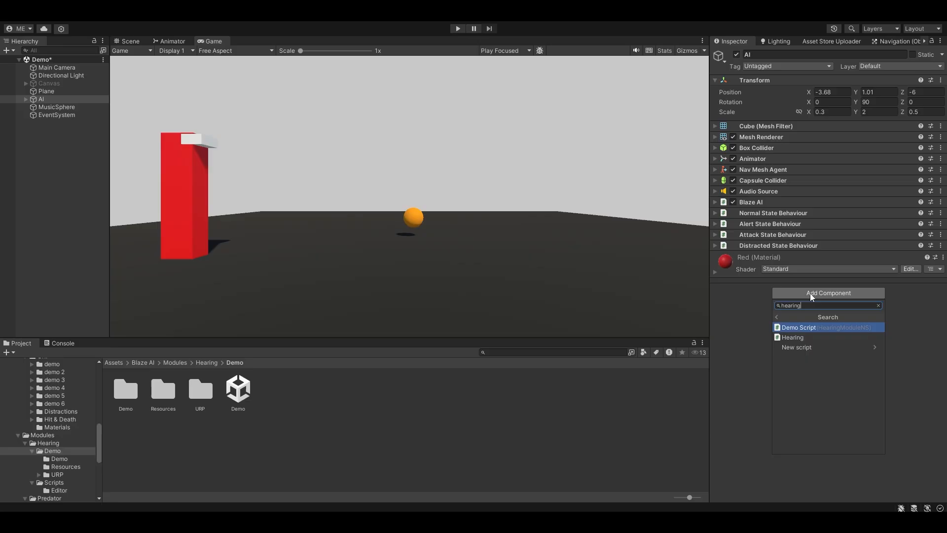
pyautogui.press('Down')
pyautogui.press('Return')
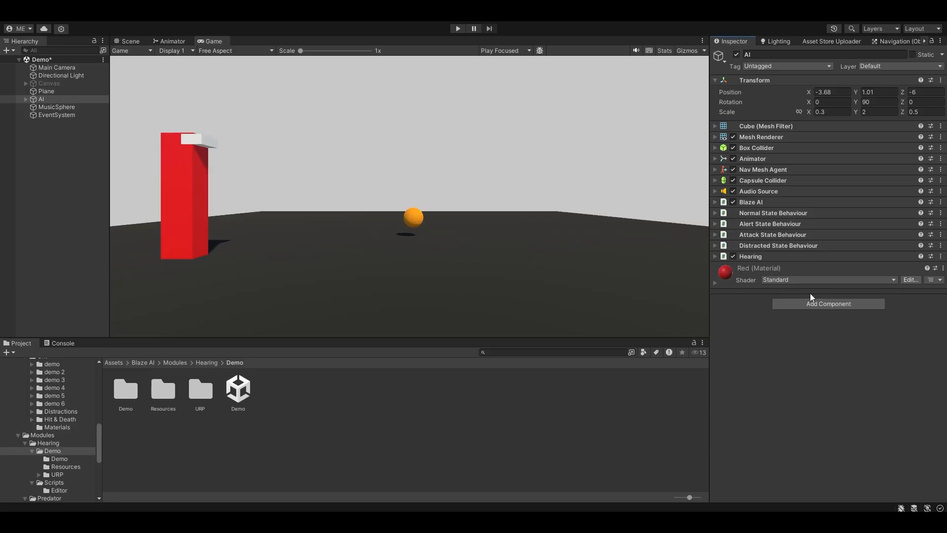
# Set the Hearing component's Audio Layers to Default
pyautogui.click(774, 255)
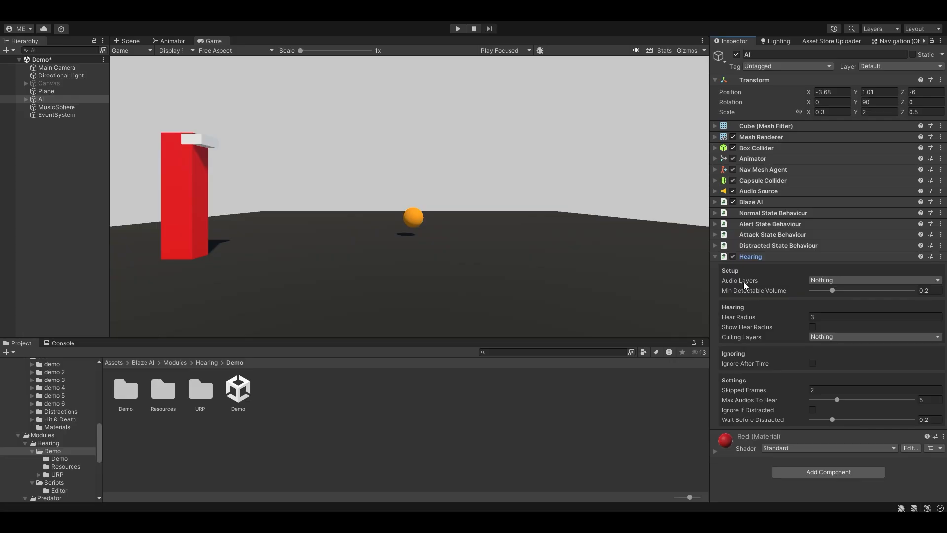
pyautogui.moveTo(744, 282)
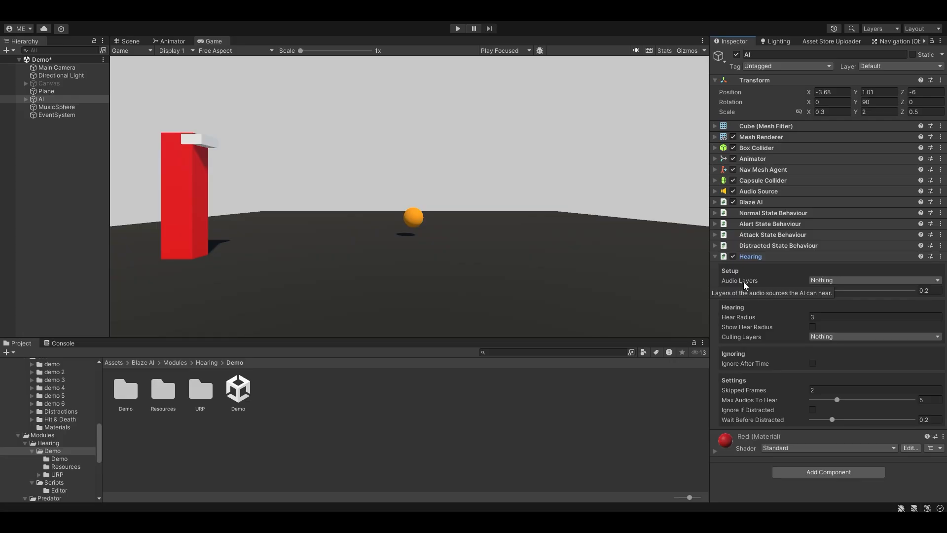
pyautogui.click(832, 281)
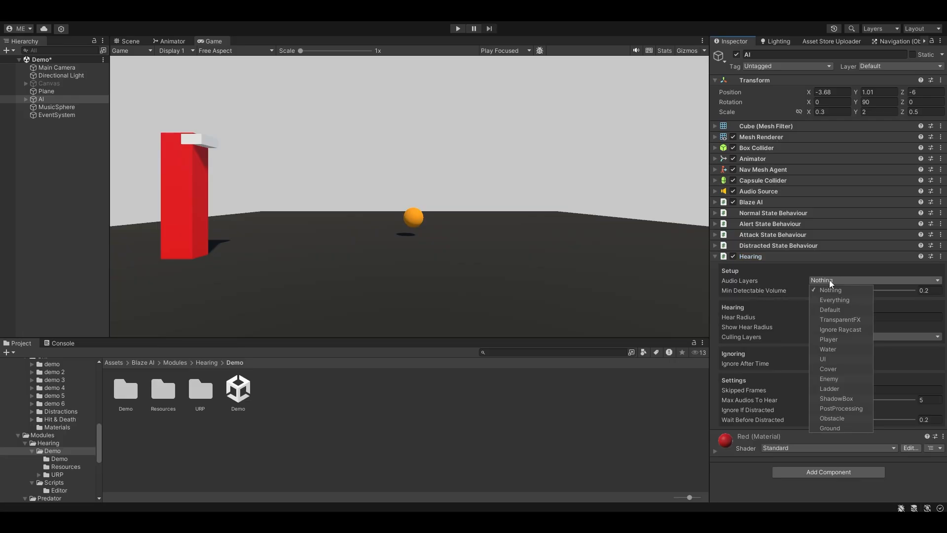
pyautogui.click(844, 309)
pyautogui.click(739, 487)
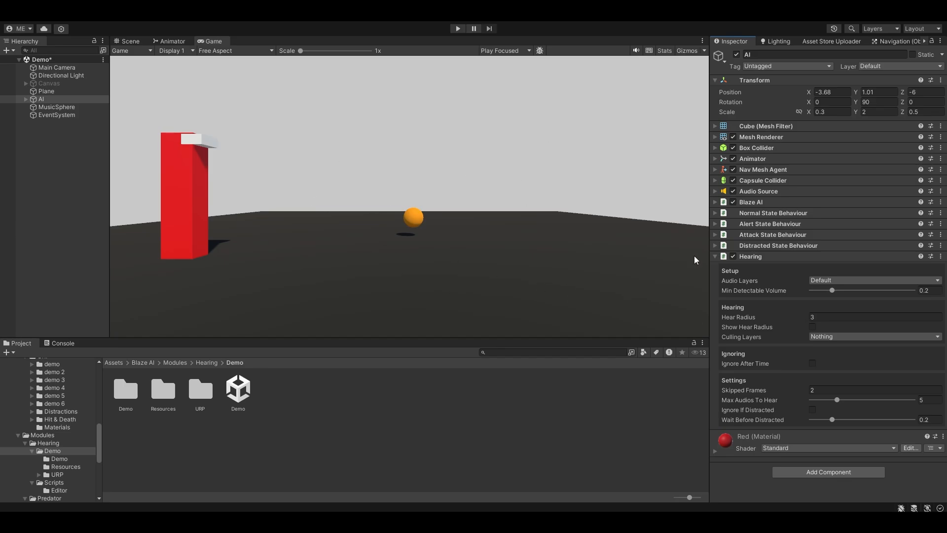
# Enable Show Hear Radius on the Hearing component and set Hear Radius to 5
pyautogui.click(812, 327)
pyautogui.click(129, 41)
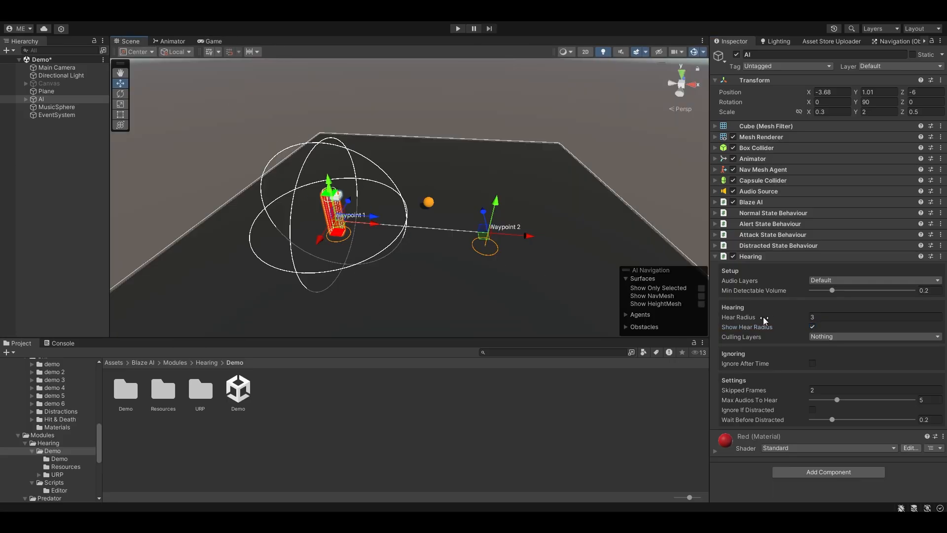
pyautogui.moveTo(762, 317); pyautogui.dragTo(782, 326)
pyautogui.click(831, 320)
pyautogui.write('5')
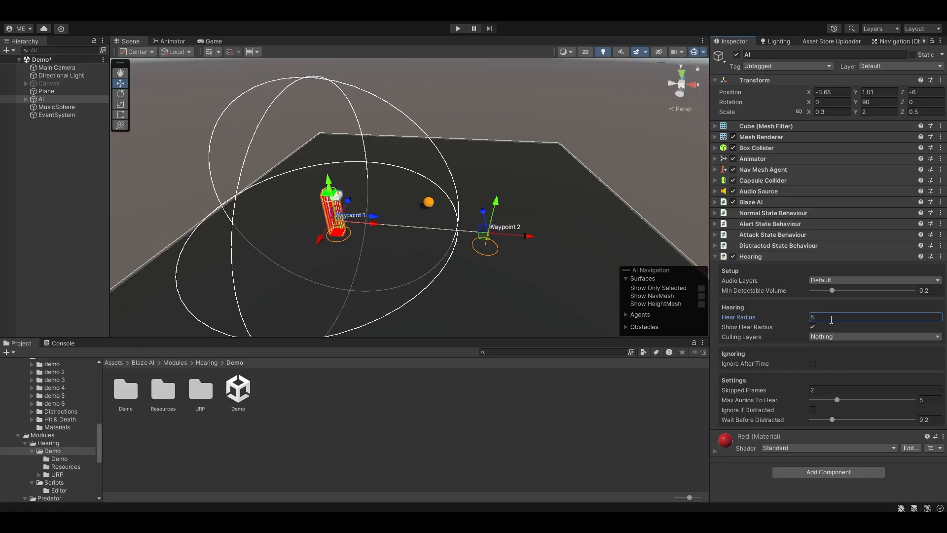
pyautogui.click(216, 42)
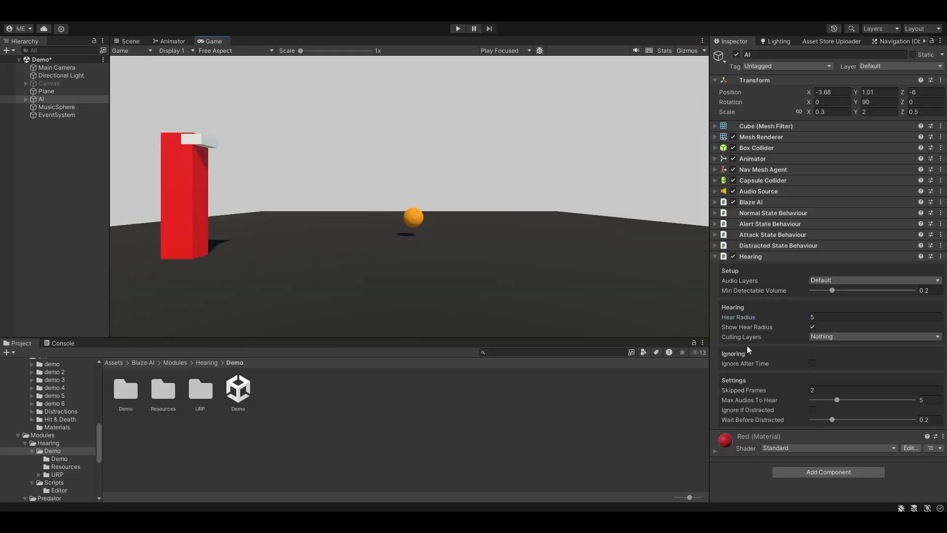
# Look through the Hearing component's Culling Layers options and try Ignore After Time with its Max Time setting
pyautogui.click(838, 337)
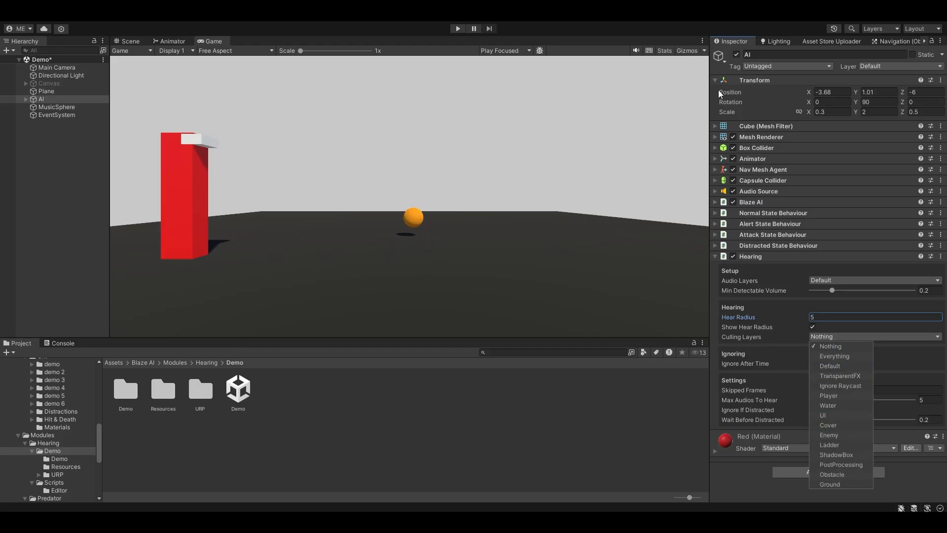
pyautogui.click(753, 340)
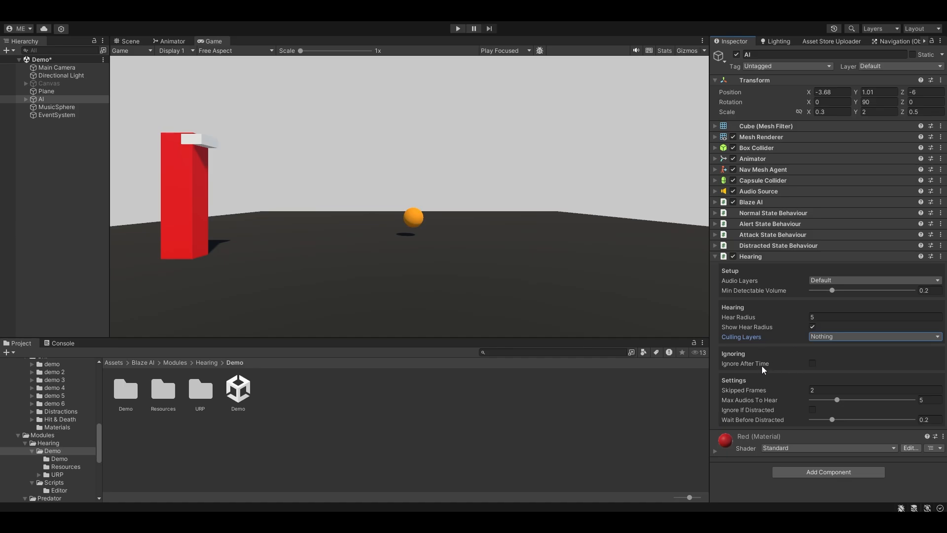
pyautogui.click(812, 363)
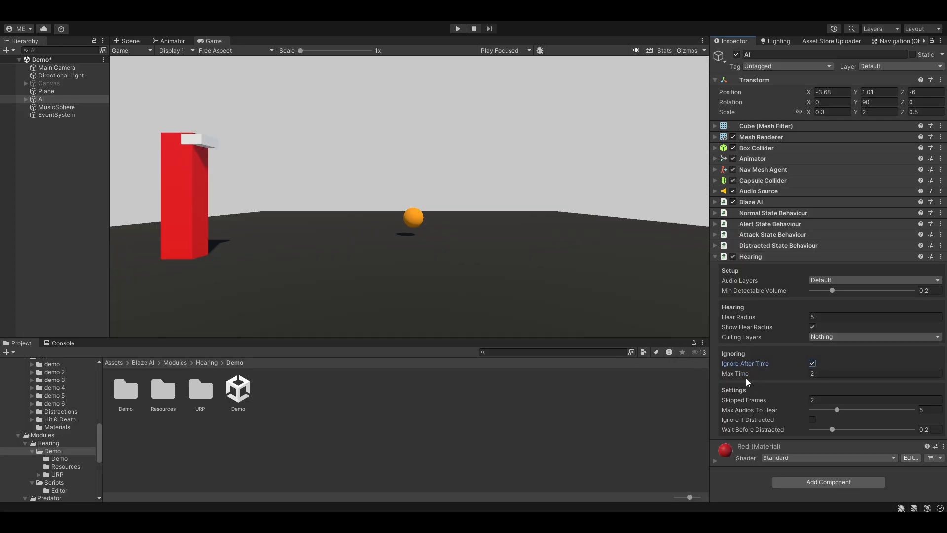
pyautogui.click(813, 362)
pyautogui.click(812, 362)
pyautogui.click(839, 375)
pyautogui.moveTo(753, 374)
pyautogui.click(812, 364)
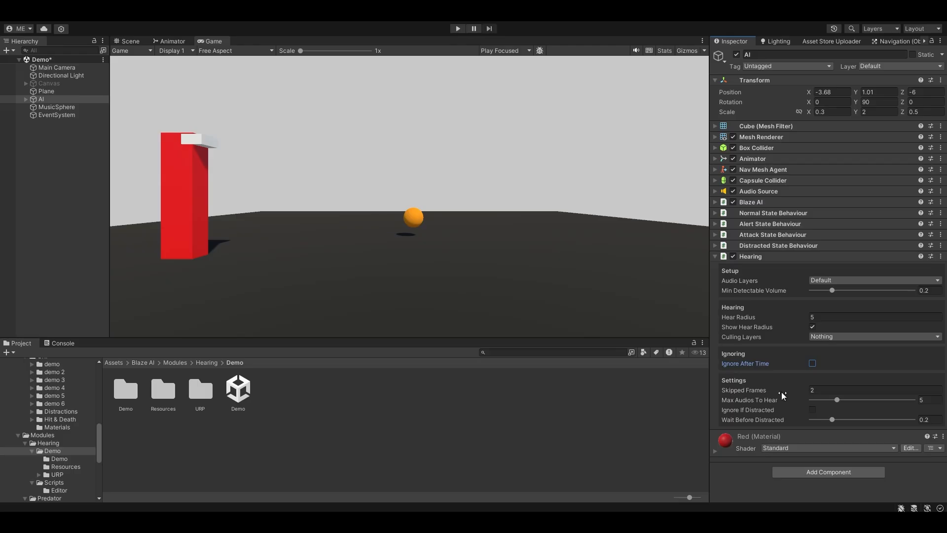
# Run the scene in play mode and examine the AI's Distracted State Behaviour properties
pyautogui.moveTo(771, 391)
pyautogui.moveTo(752, 411)
pyautogui.moveTo(782, 422)
pyautogui.click(457, 29)
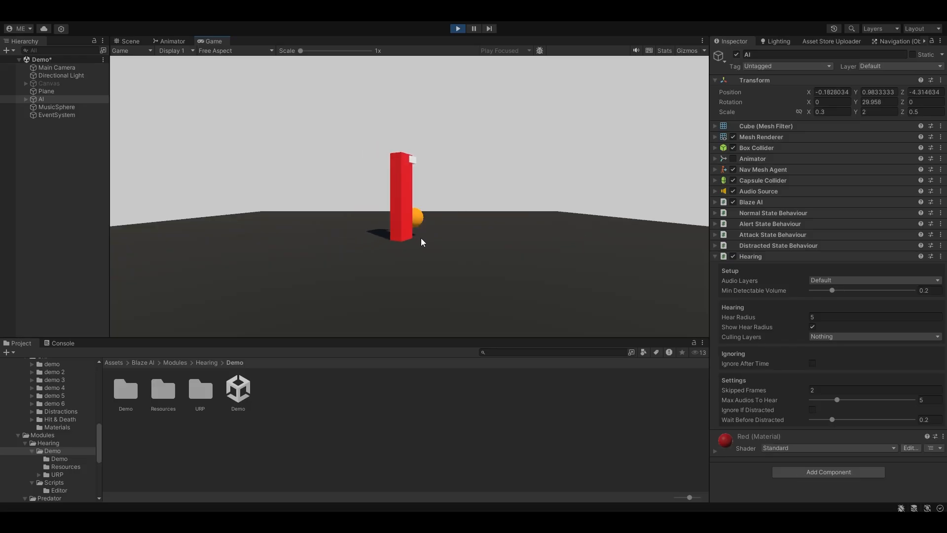
pyautogui.click(820, 246)
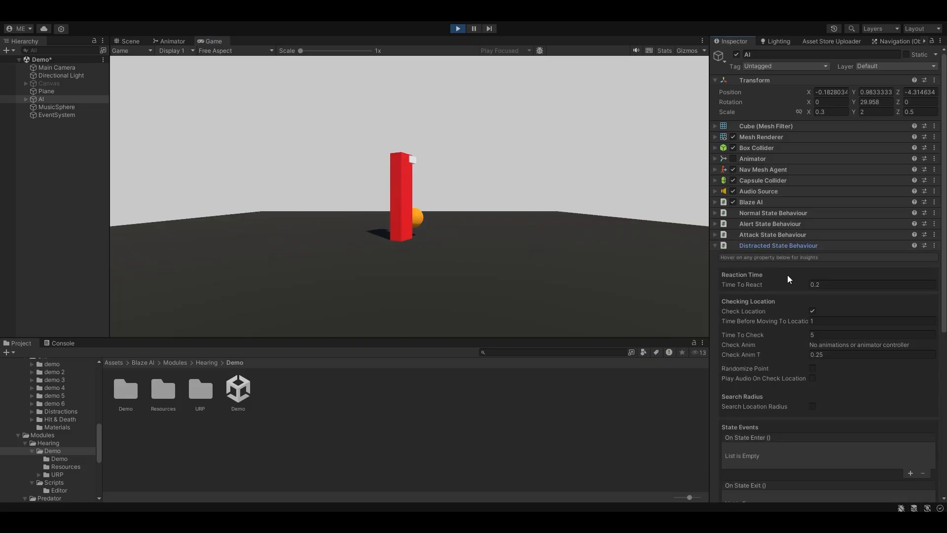
pyautogui.scroll(-1, 787, 277)
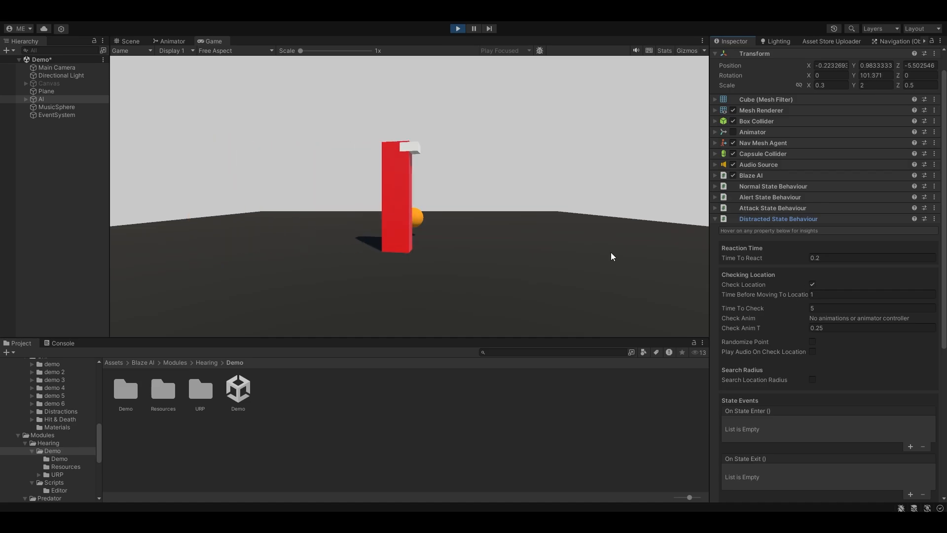
pyautogui.click(790, 219)
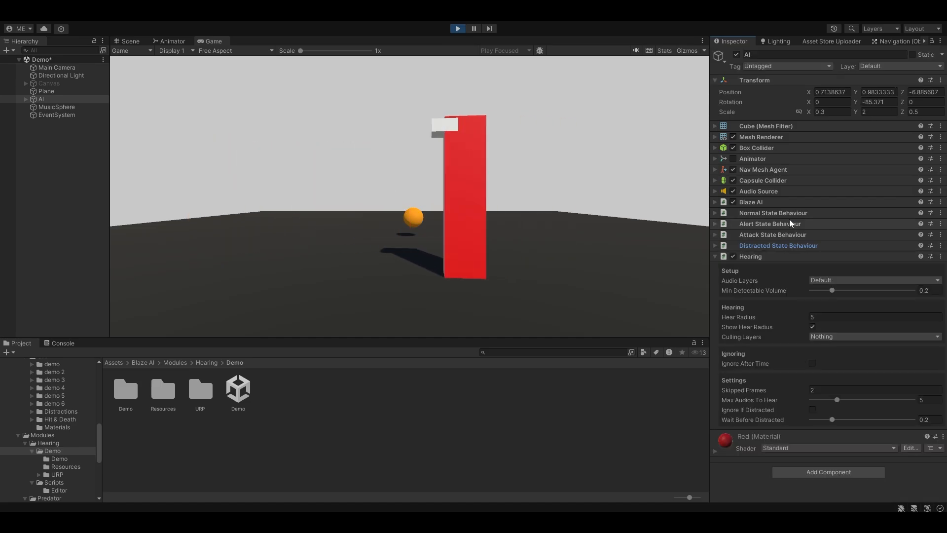